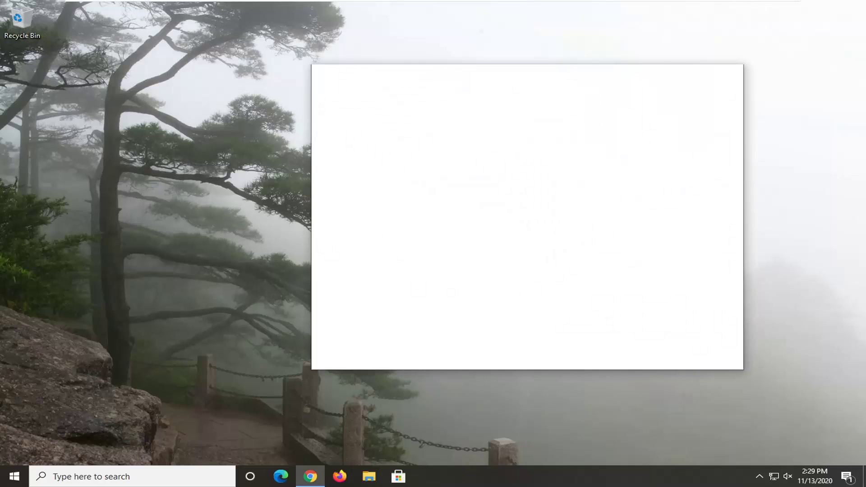
# Step: Search Google for 'directx download' and reach Microsoft's DirectX web installer page
pyautogui.click(702, 73)
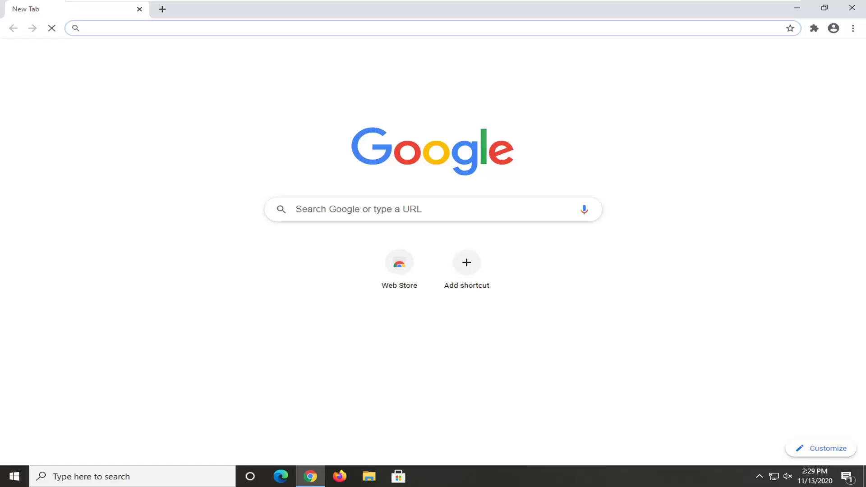
pyautogui.click(403, 209)
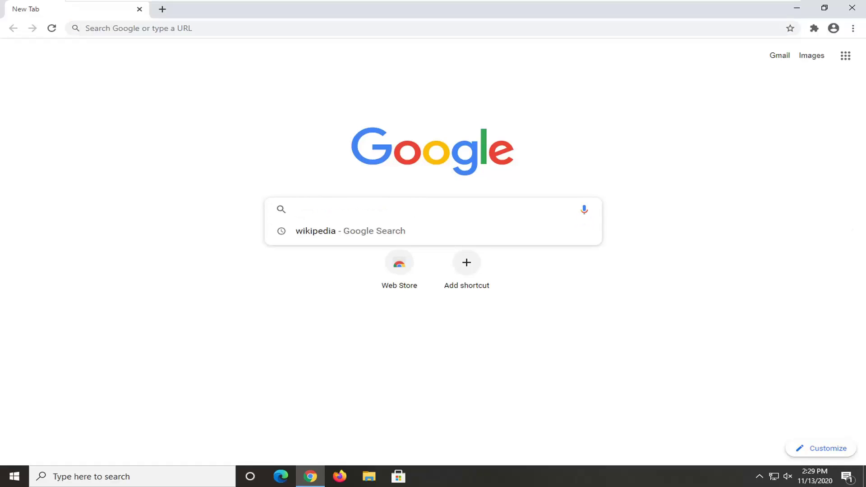
pyautogui.write('direc')
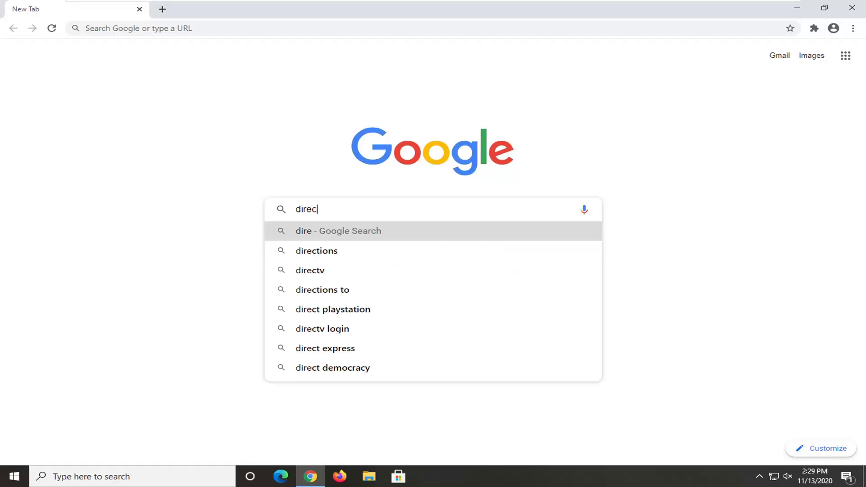
pyautogui.write('tx download')
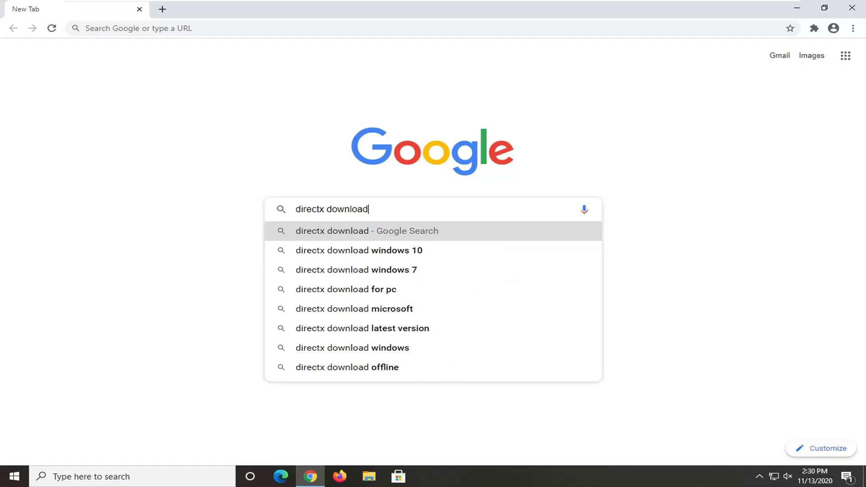
pyautogui.press('Return')
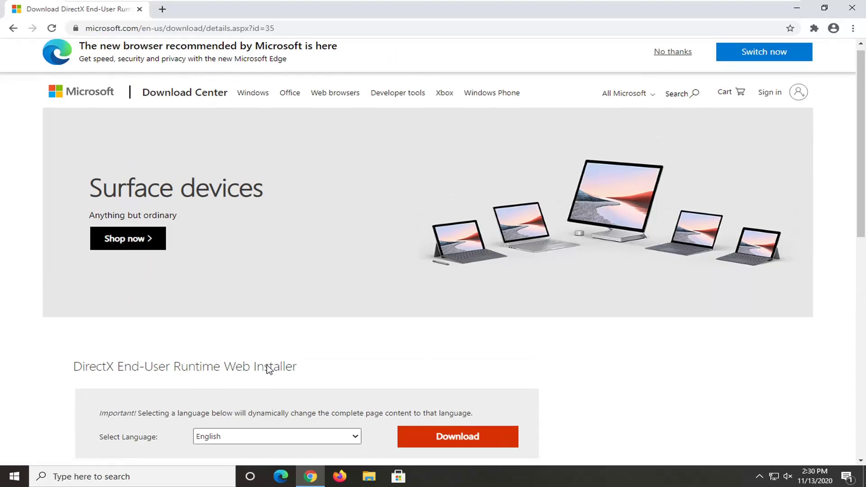
pyautogui.scroll(-3, 58, 388)
# Step: Download dxwebsetup.exe with English kept as the download language
pyautogui.click(276, 281)
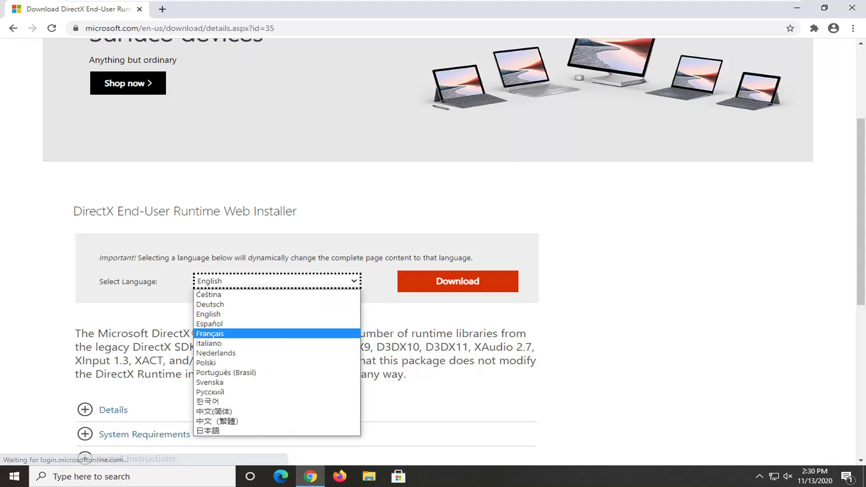
pyautogui.click(210, 299)
pyautogui.click(450, 283)
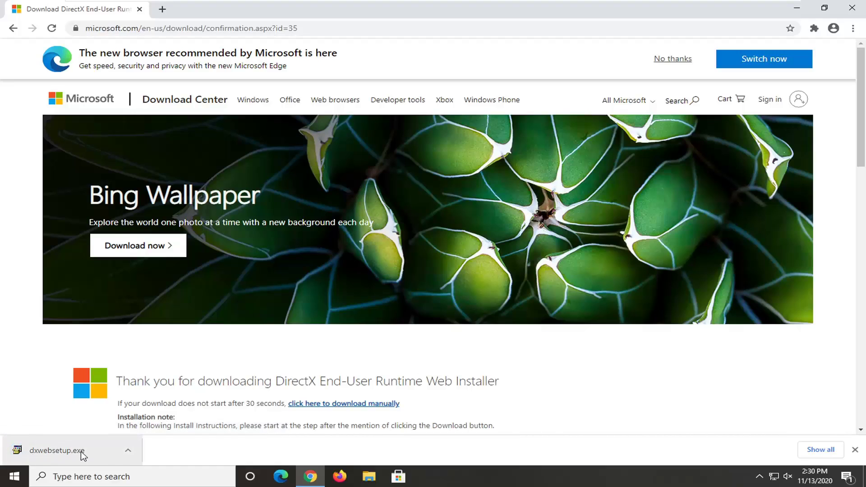
# Step: Run dxwebsetup.exe and accept the DirectX license agreement
pyautogui.click(57, 451)
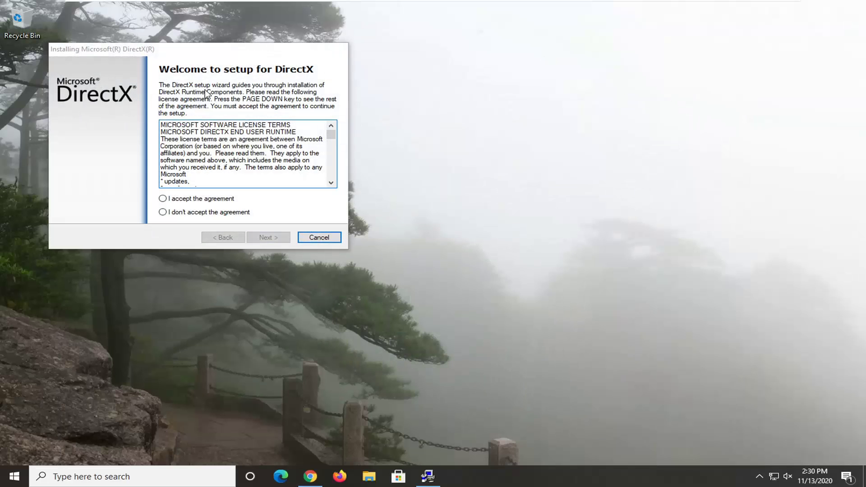
pyautogui.moveTo(166, 53); pyautogui.dragTo(416, 102)
pyautogui.click(413, 247)
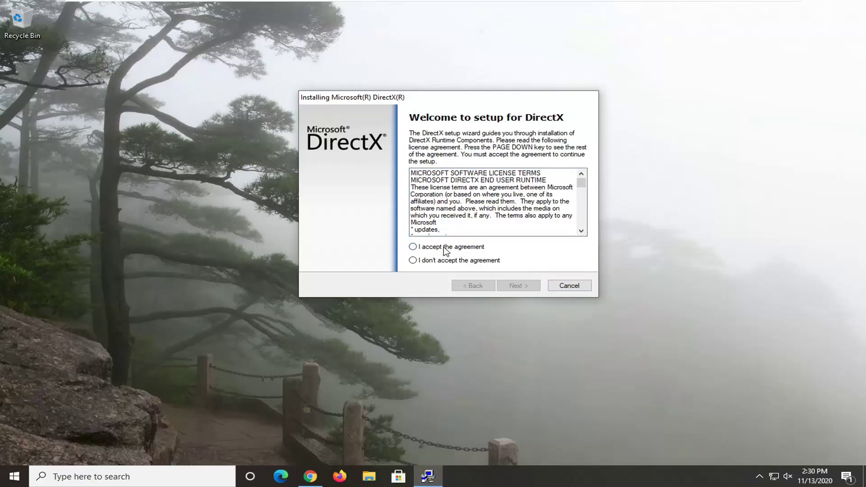
pyautogui.click(520, 286)
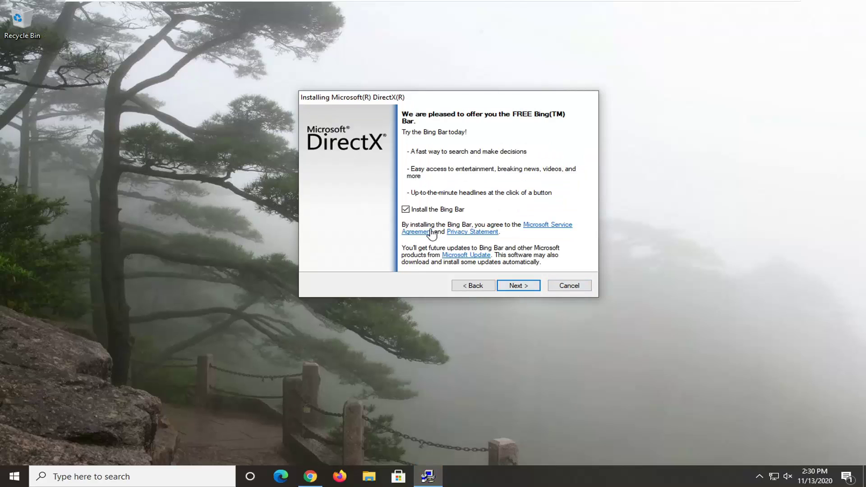
# Step: Decline the Bing Bar offer and continue to the components summary
pyautogui.click(405, 210)
pyautogui.click(515, 290)
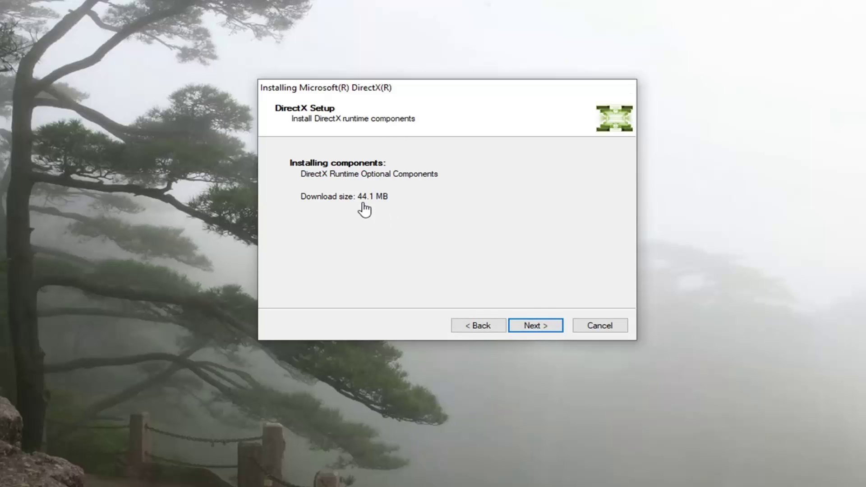
# Step: Start downloading and installing the DirectX runtime components
pyautogui.click(535, 326)
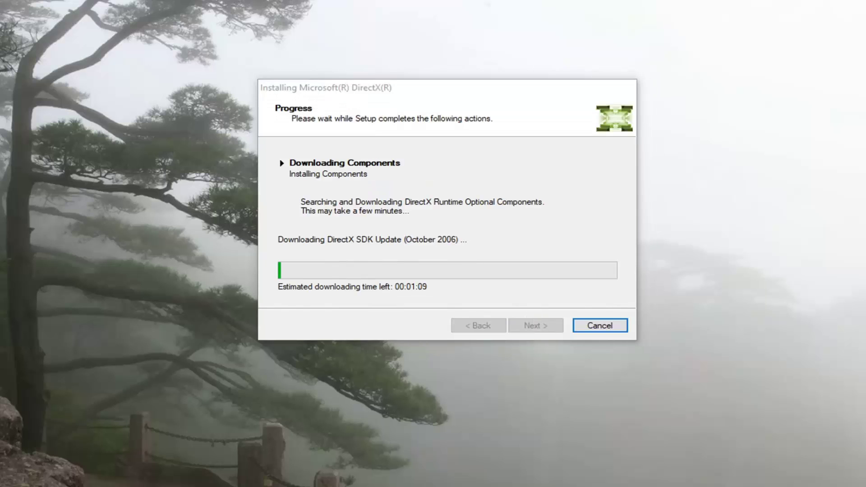